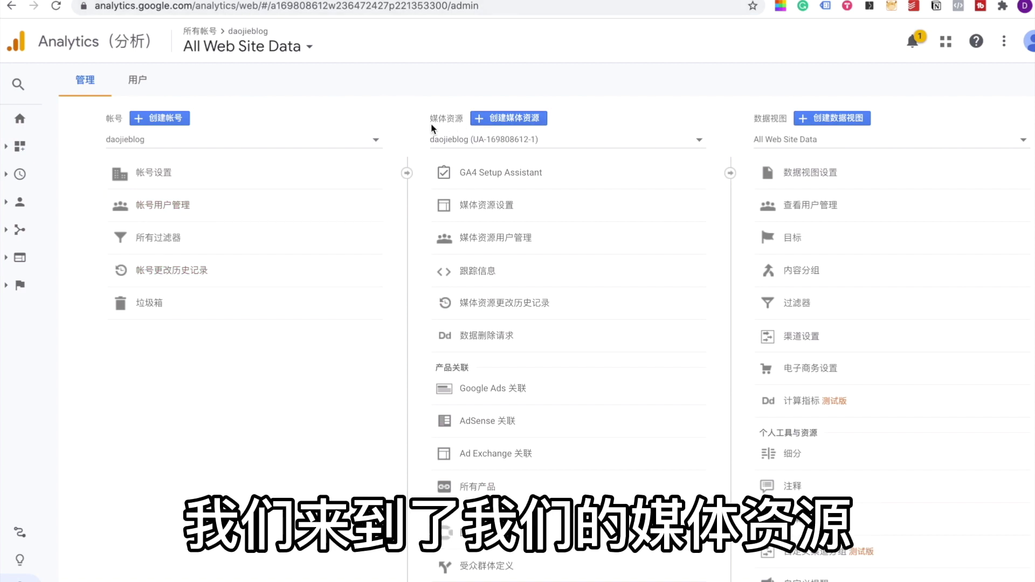
Open the tracking code page (跟踪代码) under the daojieblog property's tracking info and bring up its gtag.js snippet.
click(459, 279)
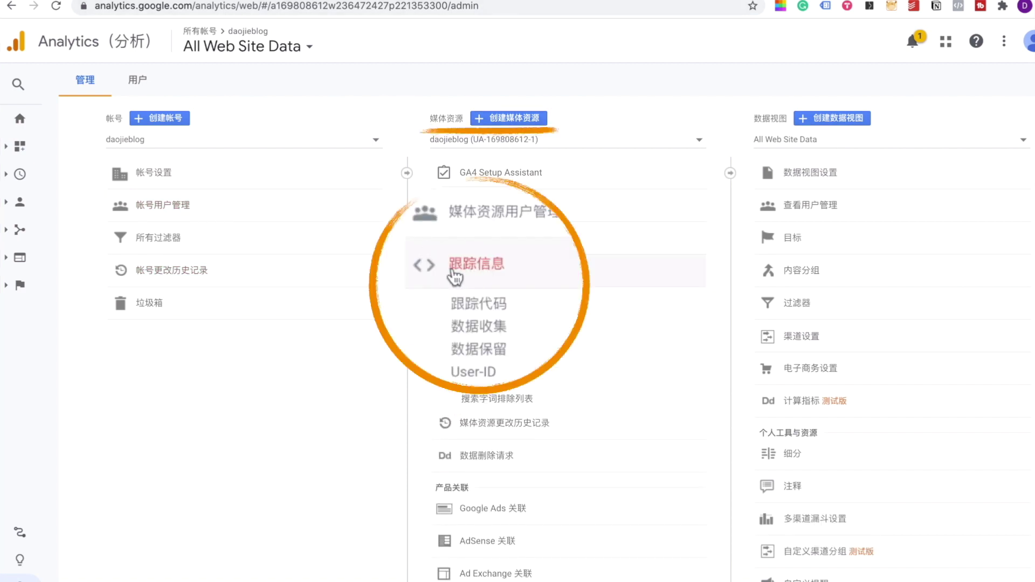
click(472, 296)
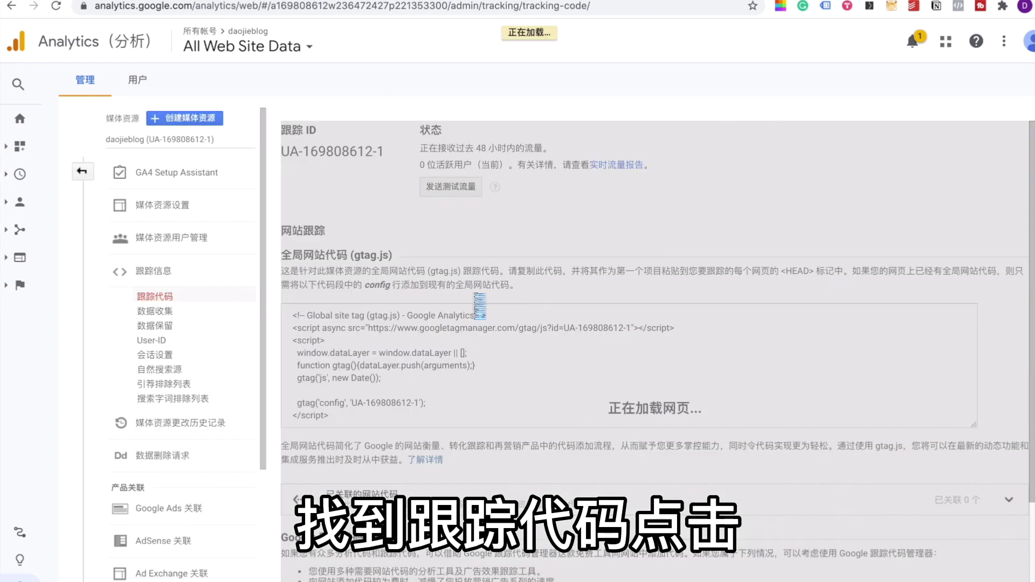
scroll(522, 379, down, 2)
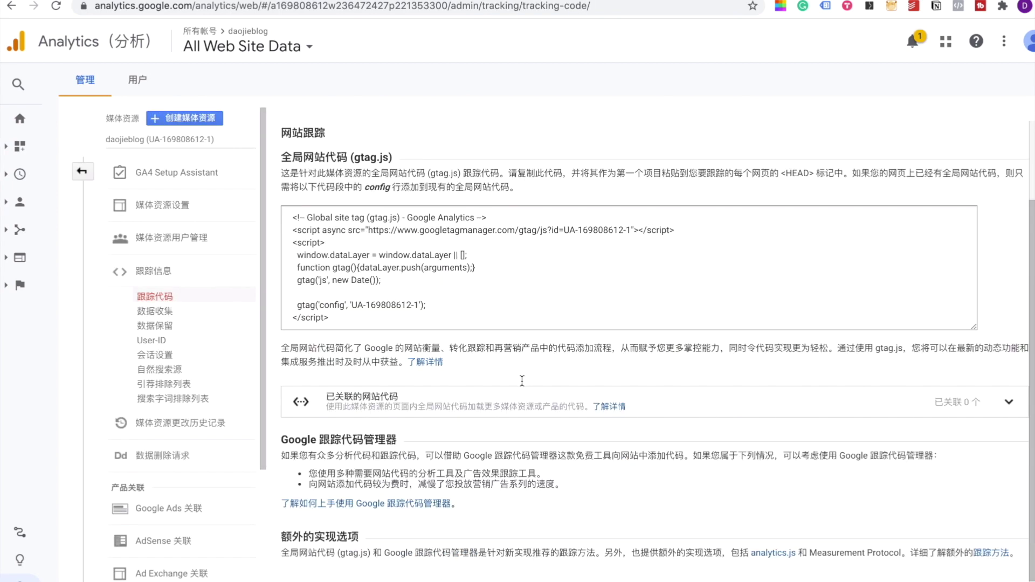
scroll(364, 290, up, 1)
scroll(364, 290, up, 1)
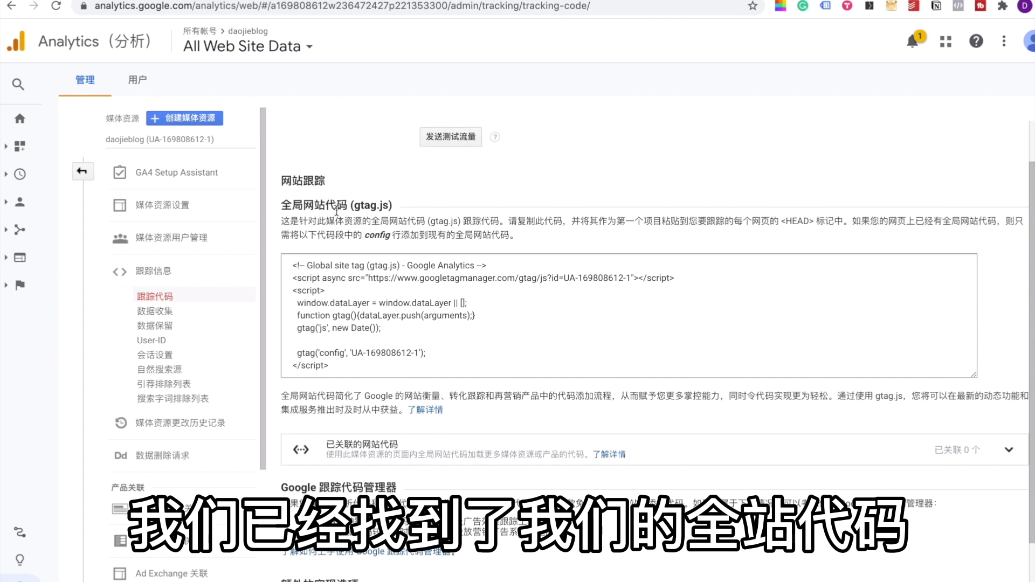
Examine the global site tag (gtag.js) snippet and the instruction on where to paste it in each web page.
click(338, 370)
drag(339, 370, 285, 260)
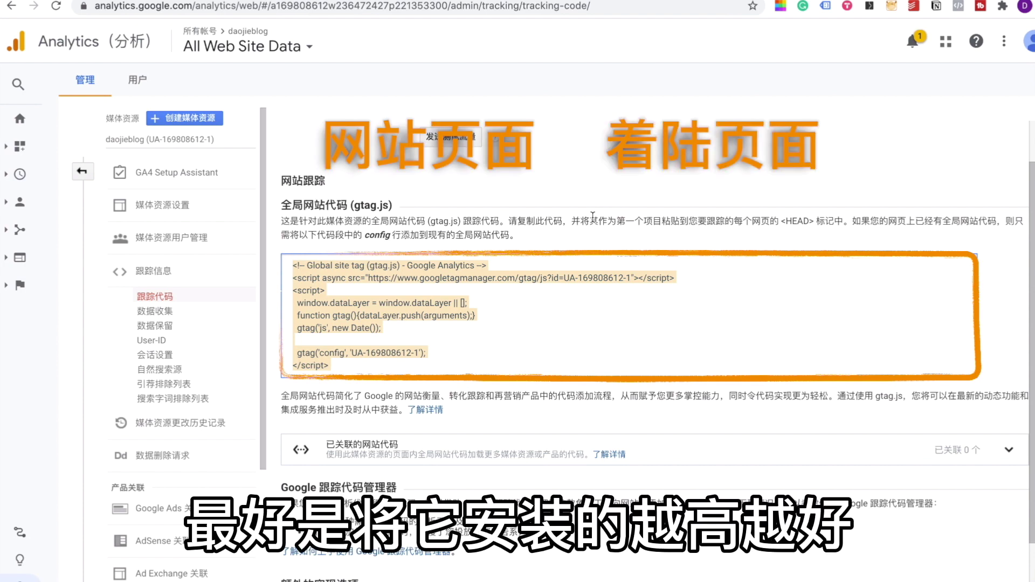
drag(572, 221, 798, 222)
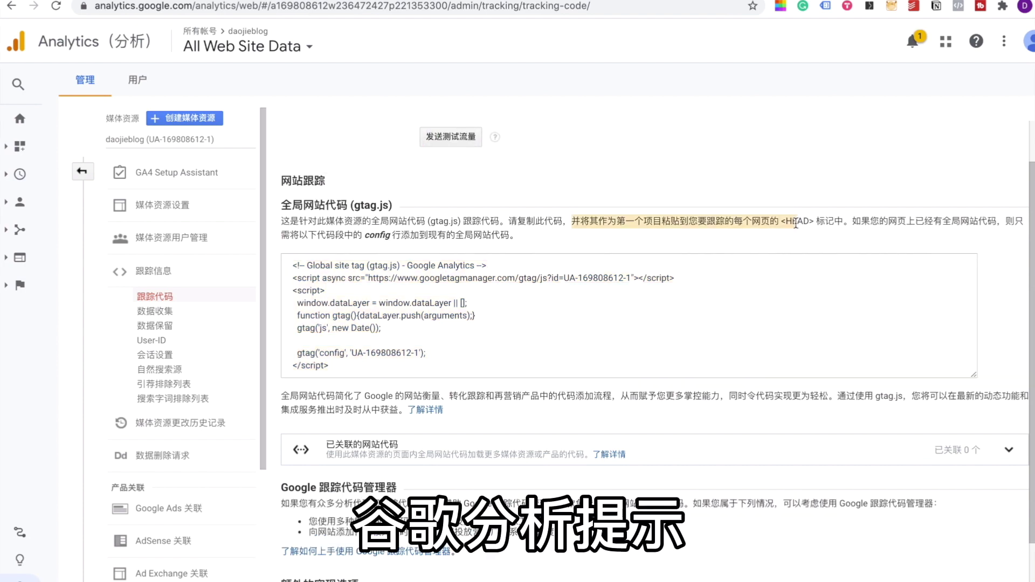
click(670, 239)
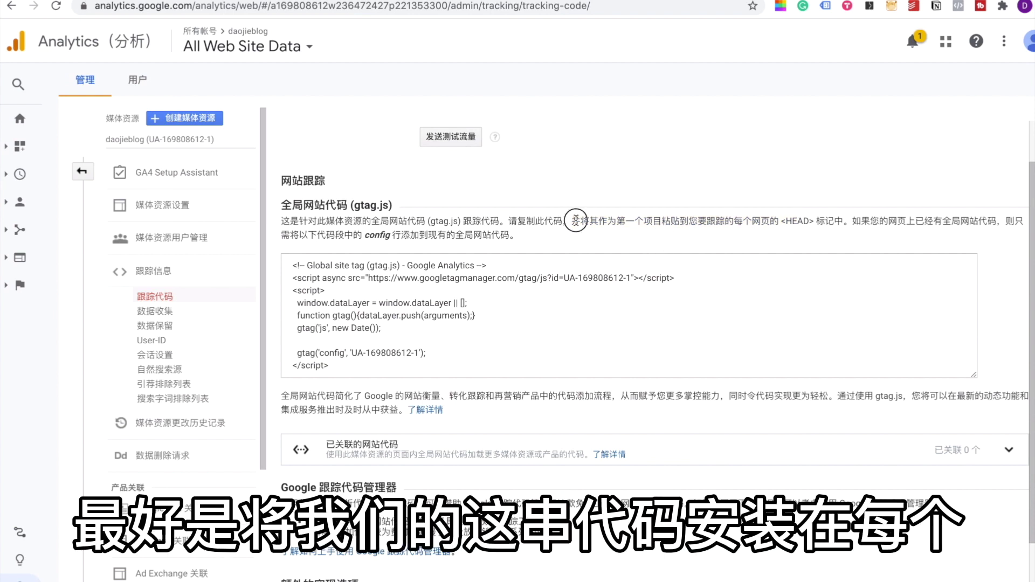
drag(575, 220, 822, 221)
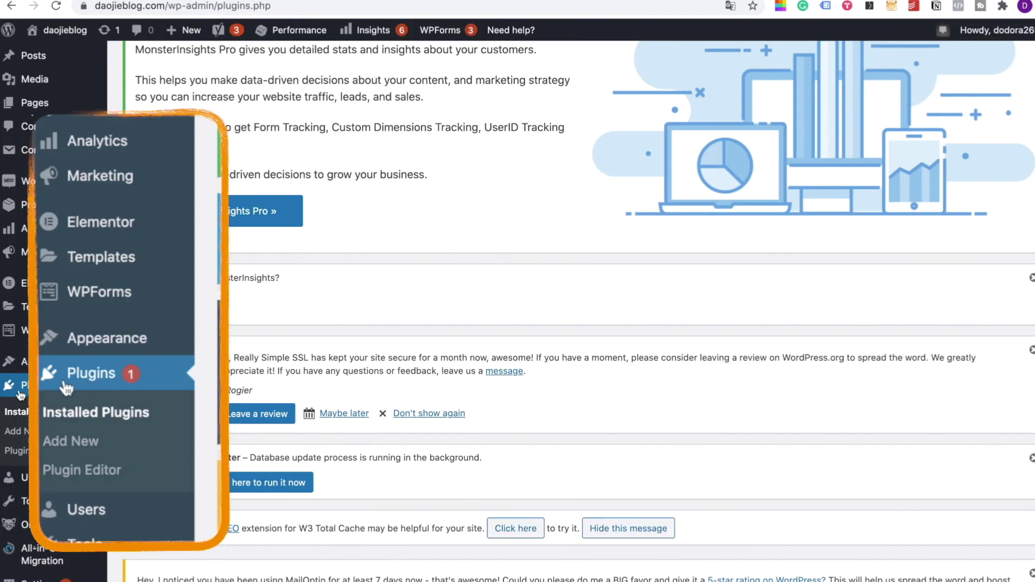
In the WordPress admin, search the plugins available to add for "tracking code manager".
click(17, 431)
scroll(565, 283, down, 7)
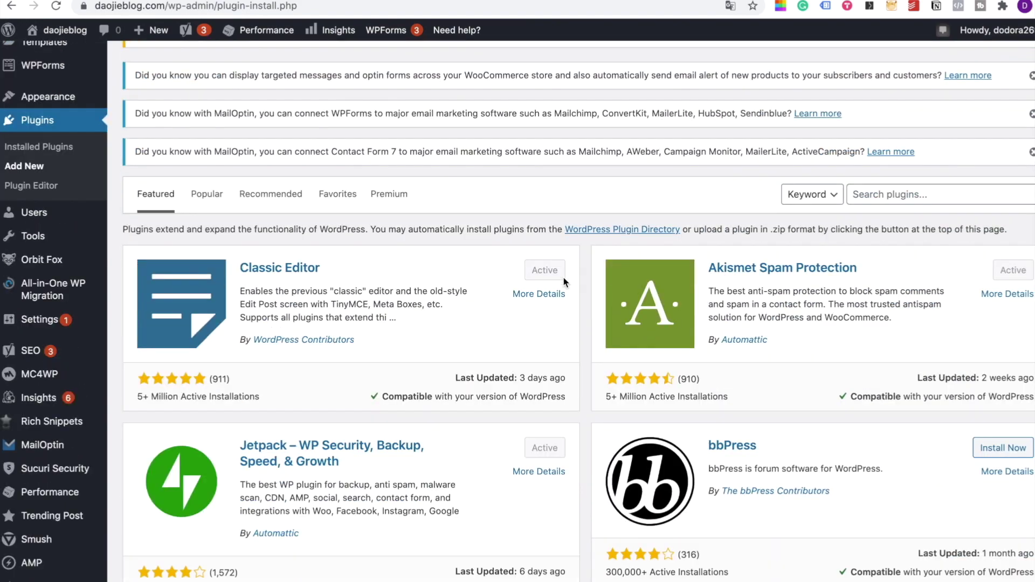
click(917, 195)
click(897, 310)
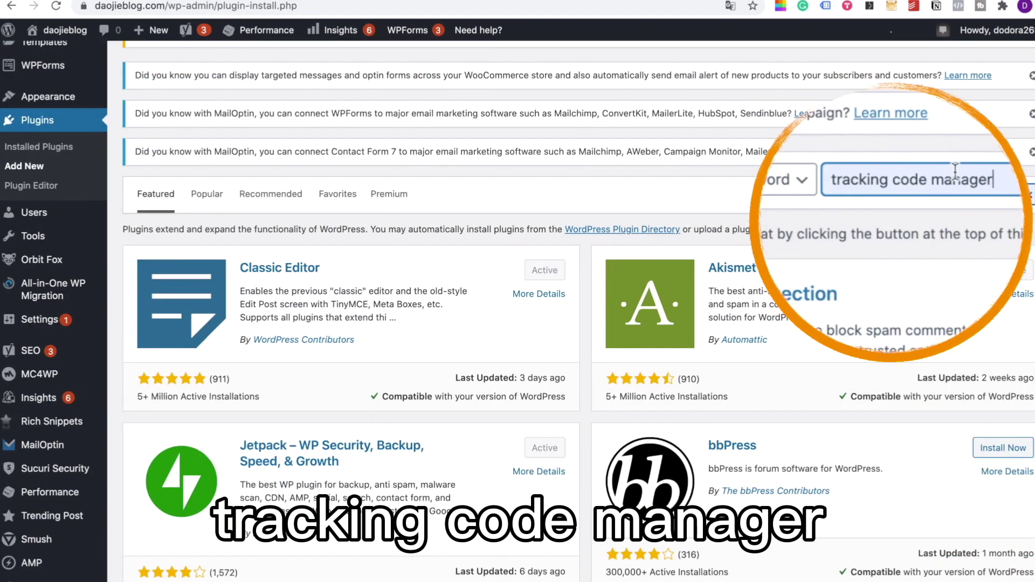
key(Return)
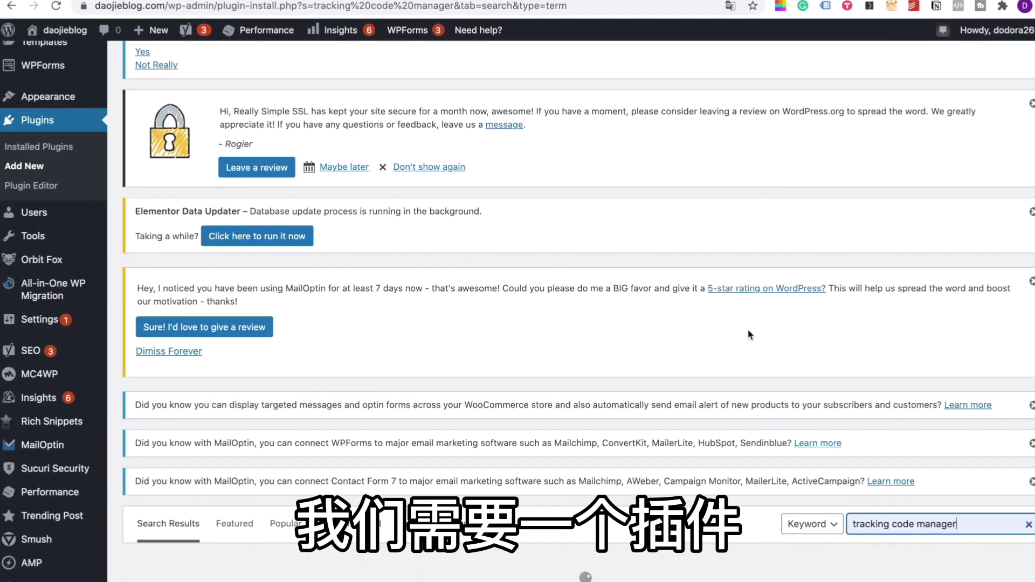
scroll(749, 334, down, 2)
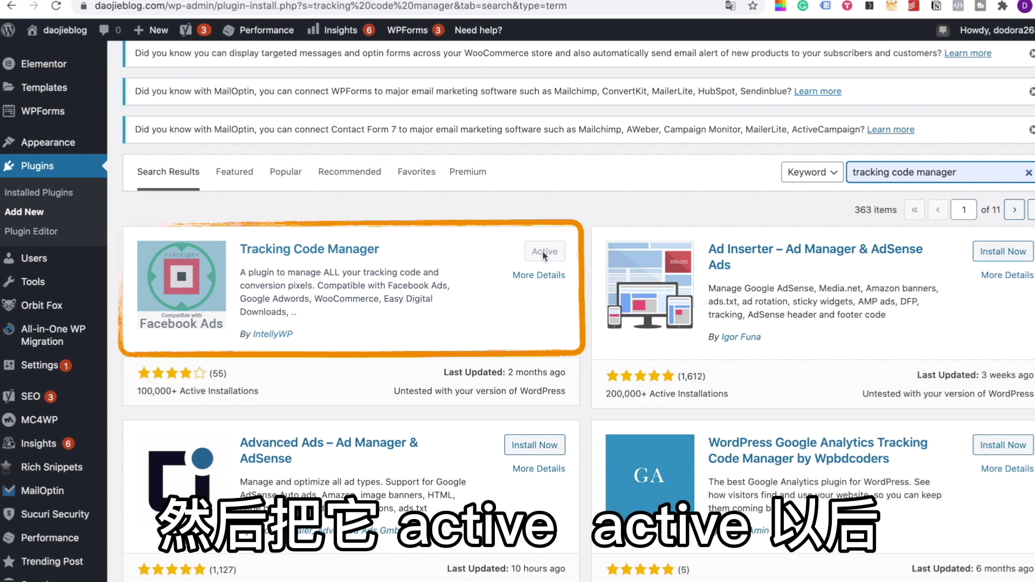
Open the Tracking Code Manager settings and start a new tracking code entry.
scroll(393, 275, down, 5)
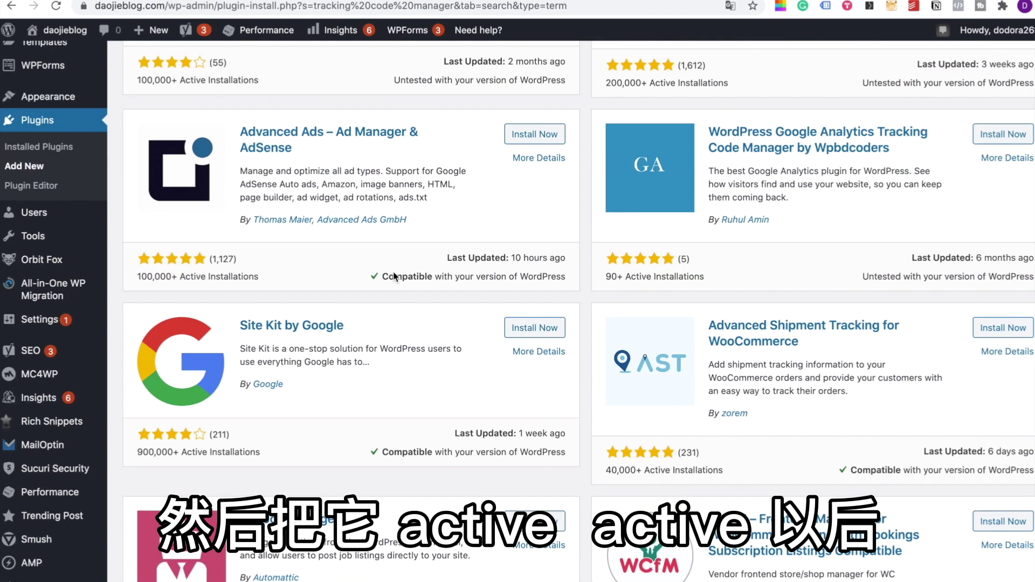
scroll(16, 377, down, 2)
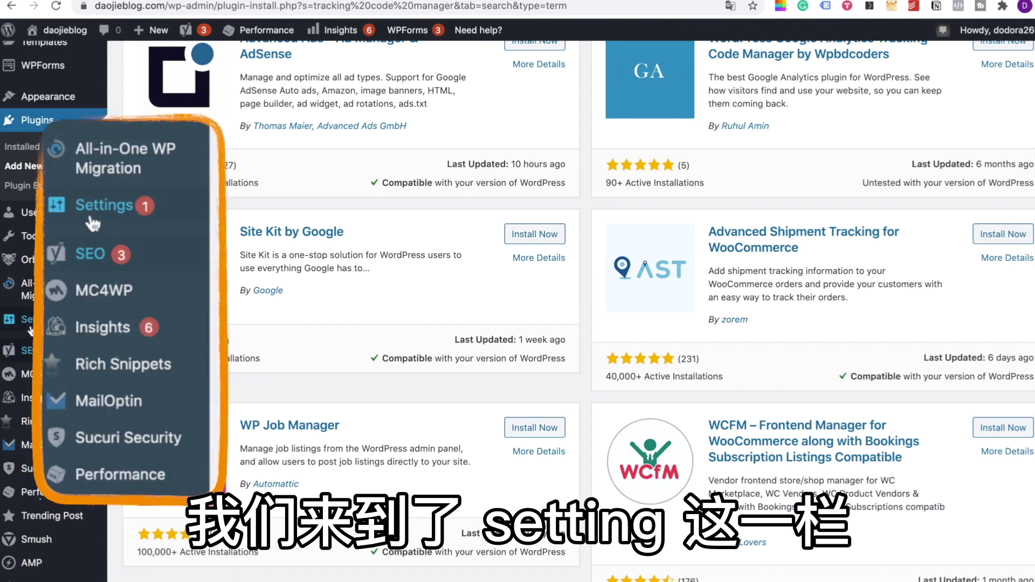
mouse_move(30, 326)
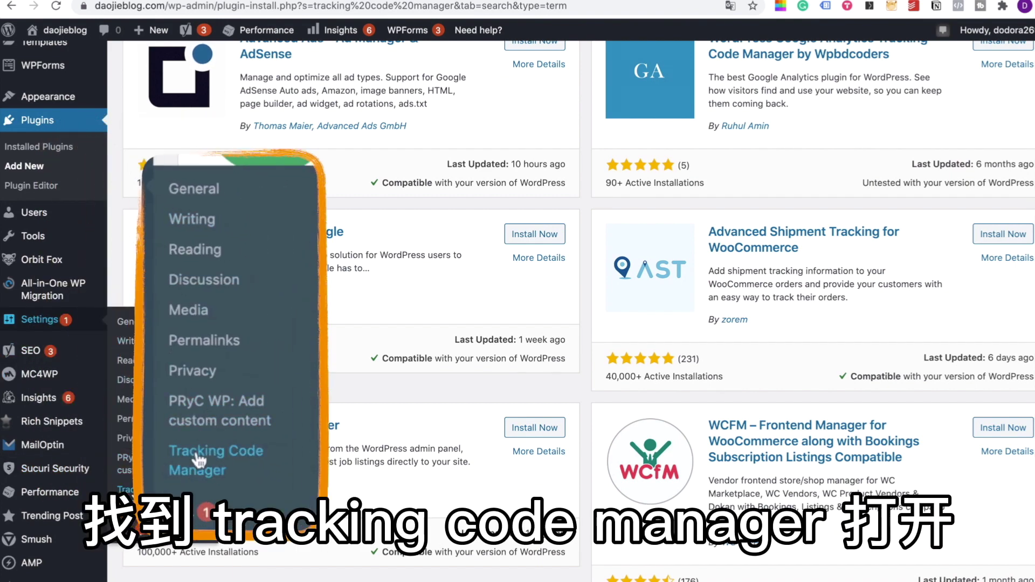
click(132, 492)
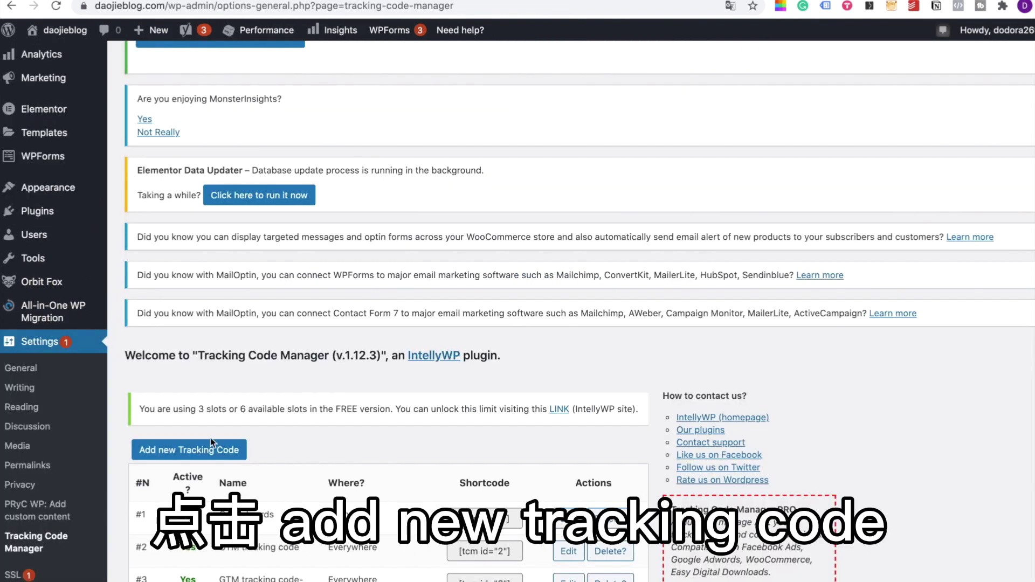
click(218, 456)
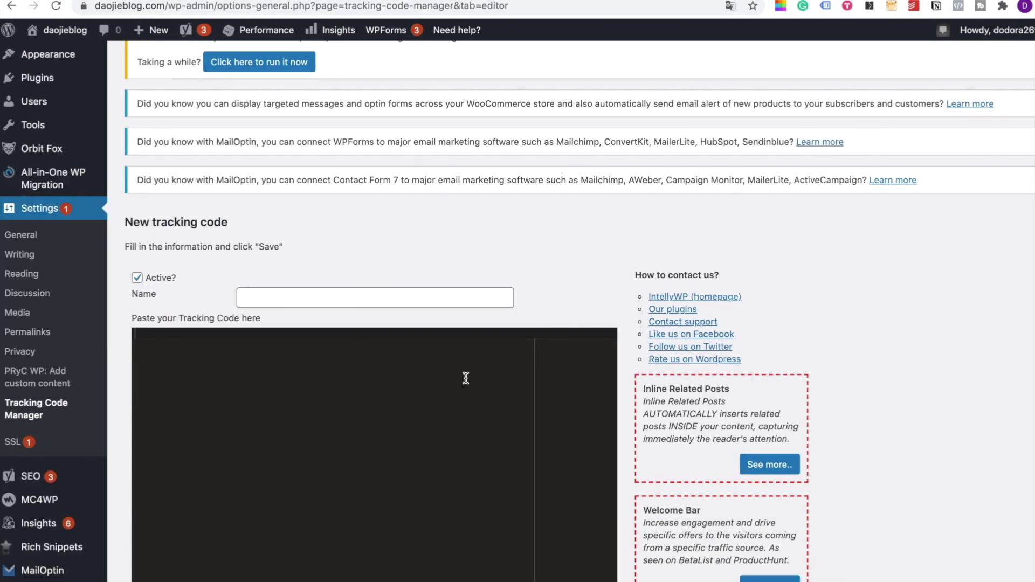
Name the new tracking code 谷歌分析全站.
click(258, 264)
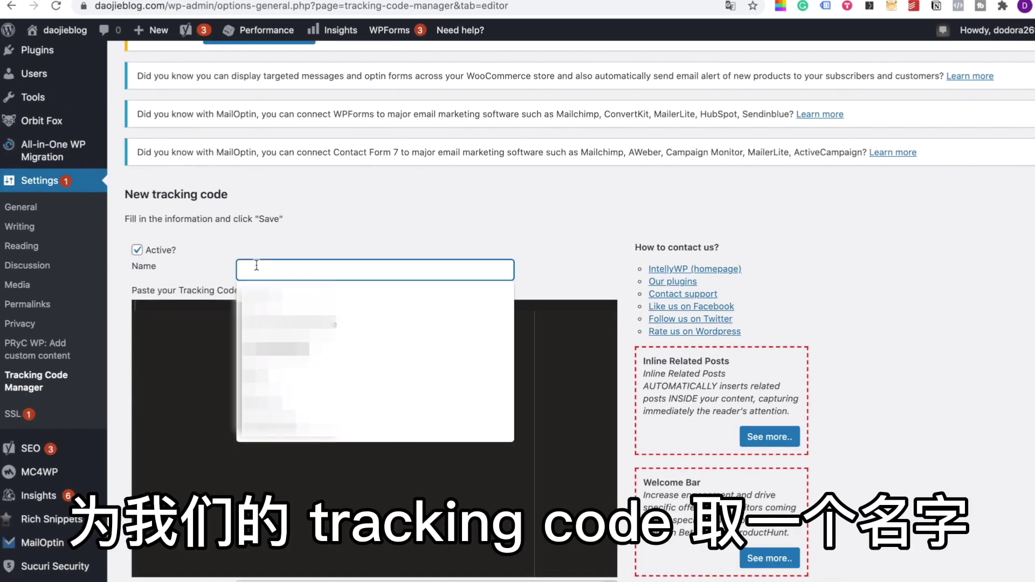
text(gugefenxi)
key(space)
text(quanzhan)
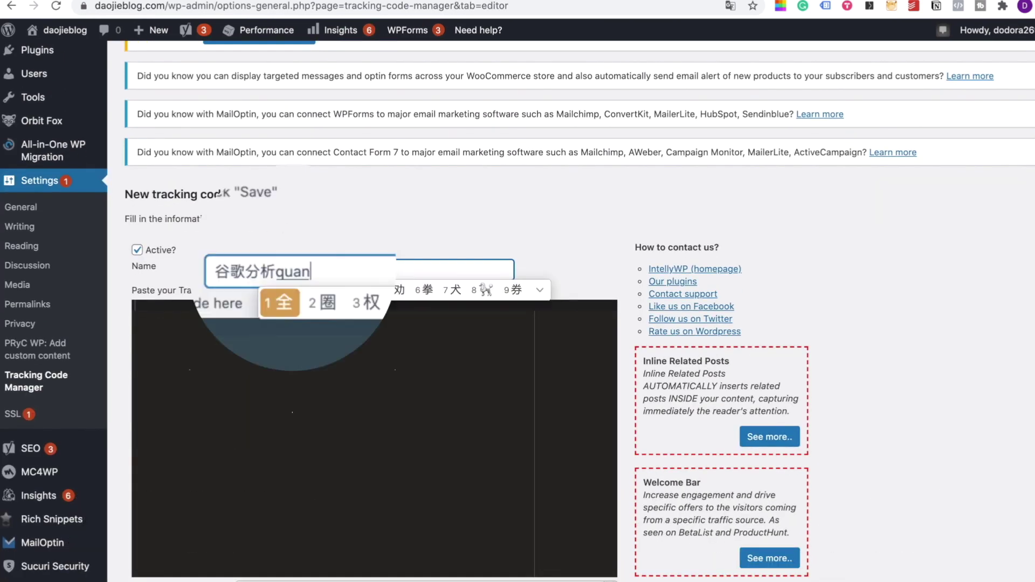
key(space)
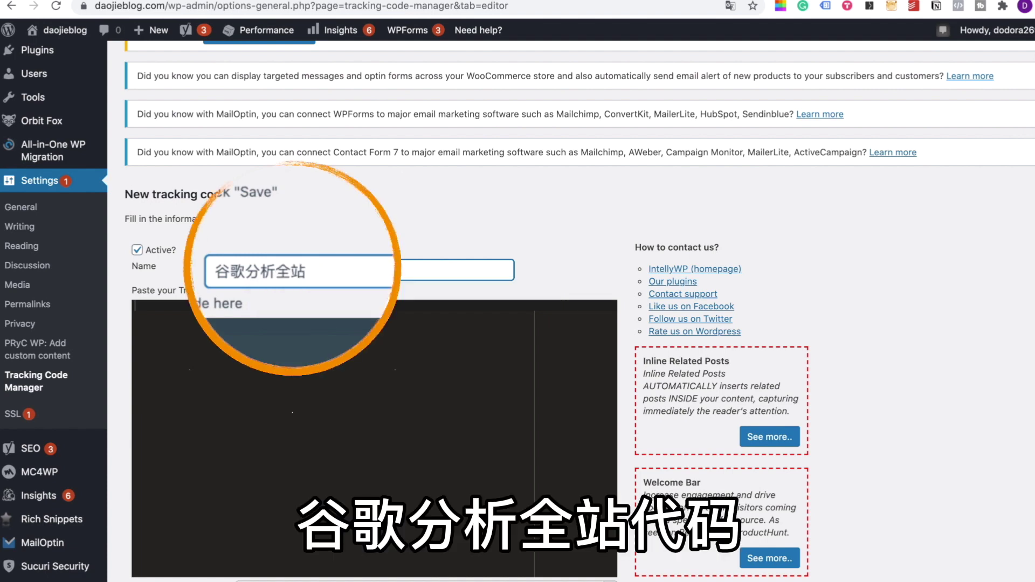
Copy the full gtag.js snippet from Google Analytics and paste it as the code of the new WordPress tracking code.
scroll(217, 346, down, 2)
click(219, 344)
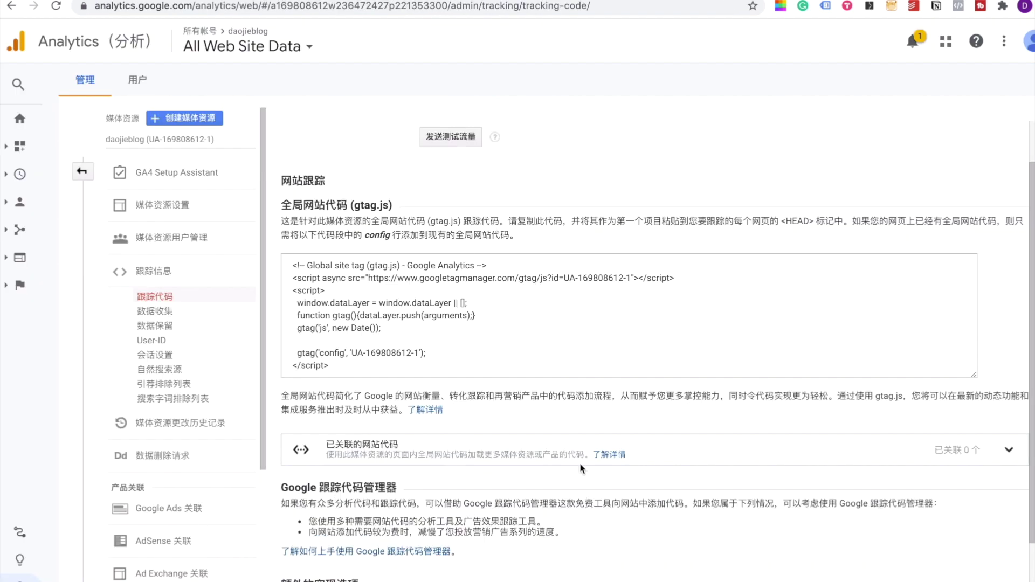
drag(337, 367, 293, 266)
key(ctrl+c)
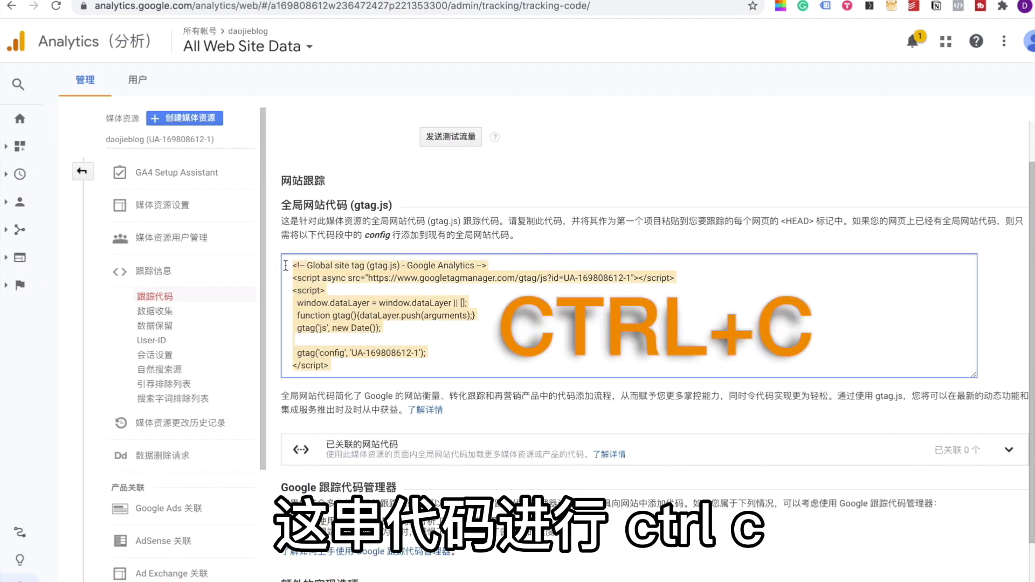
key(ctrl+v)
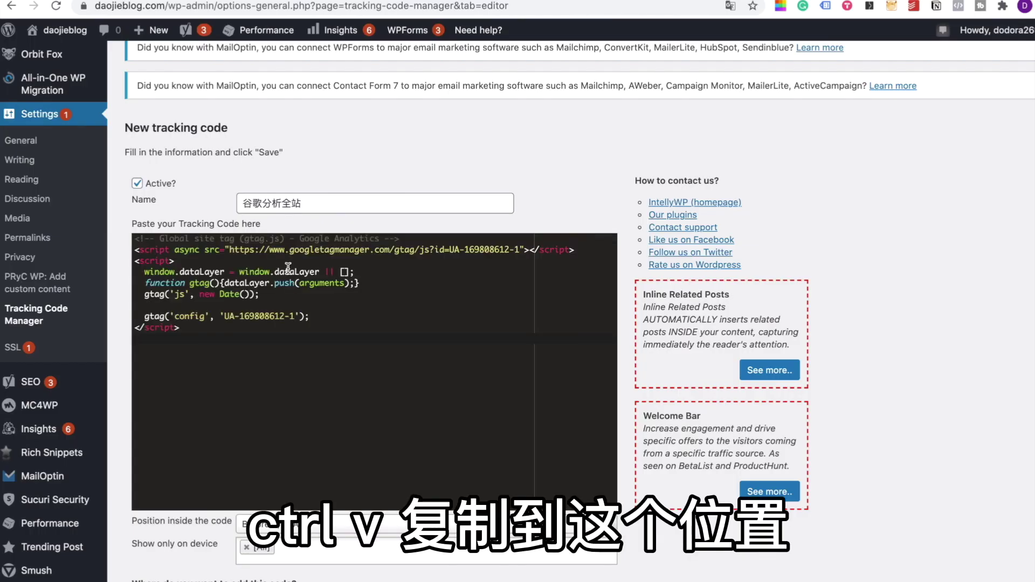
Set the tracking code's position inside the page code to Before </HEAD>.
scroll(289, 268, down, 5)
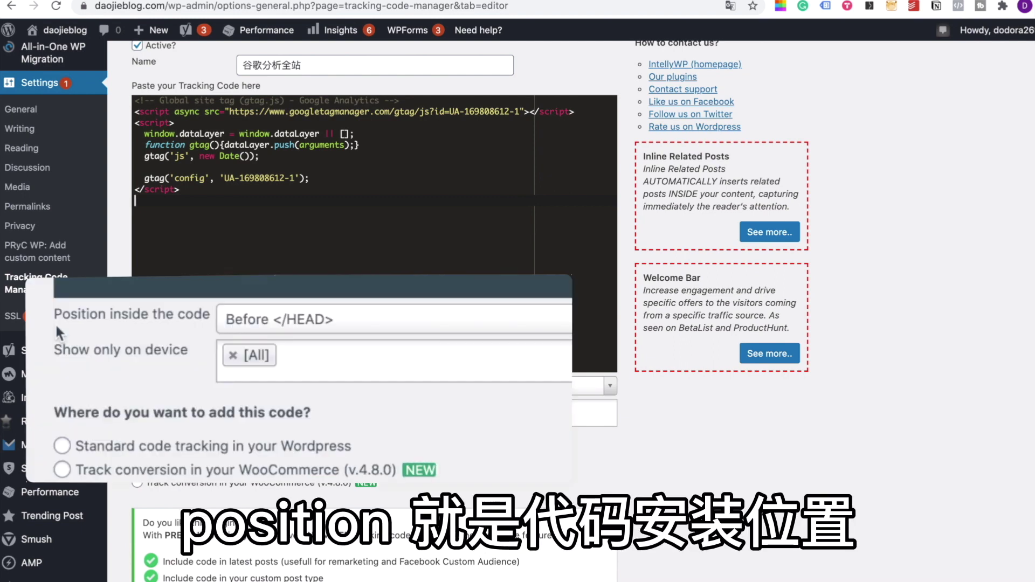
click(375, 327)
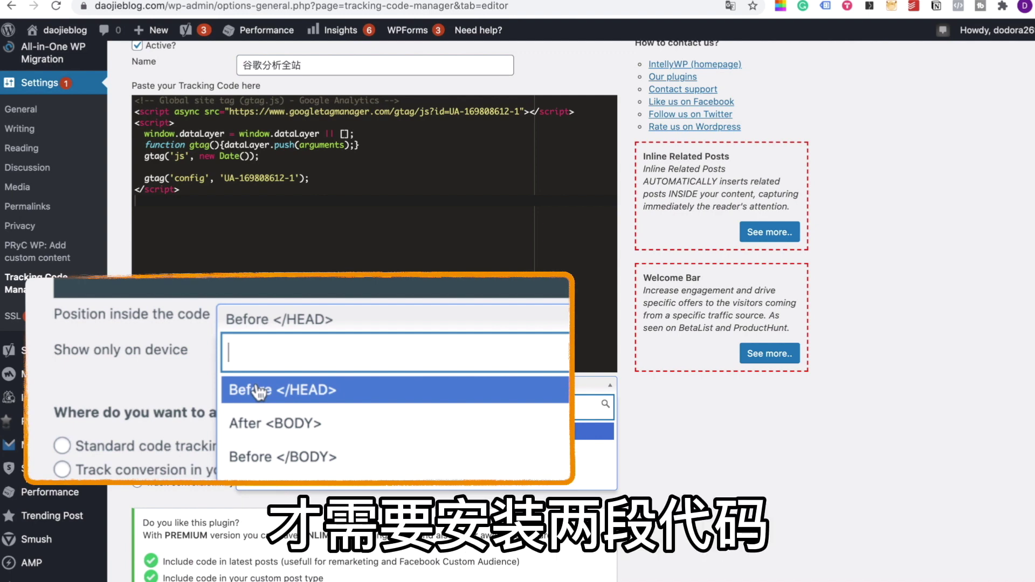
click(263, 433)
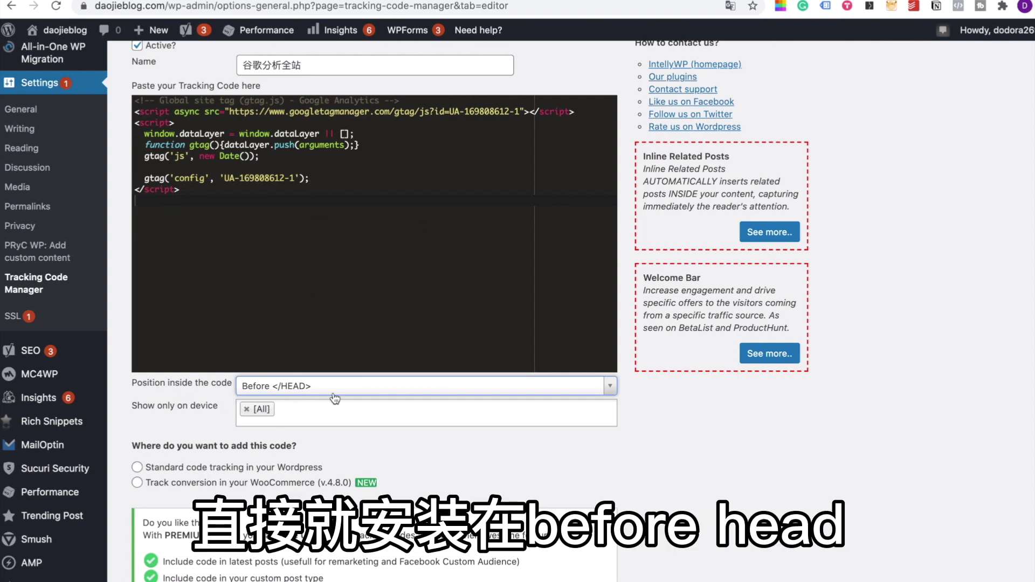
Choose standard code tracking in WordPress and insert the code in the whole website (pages, posts and archives).
scroll(388, 415, down, 2)
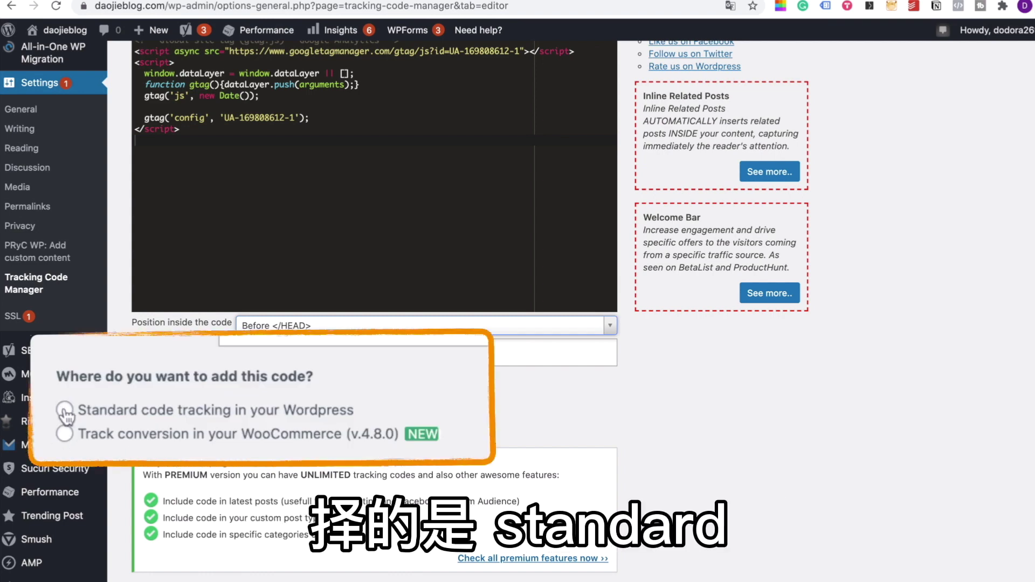
click(137, 407)
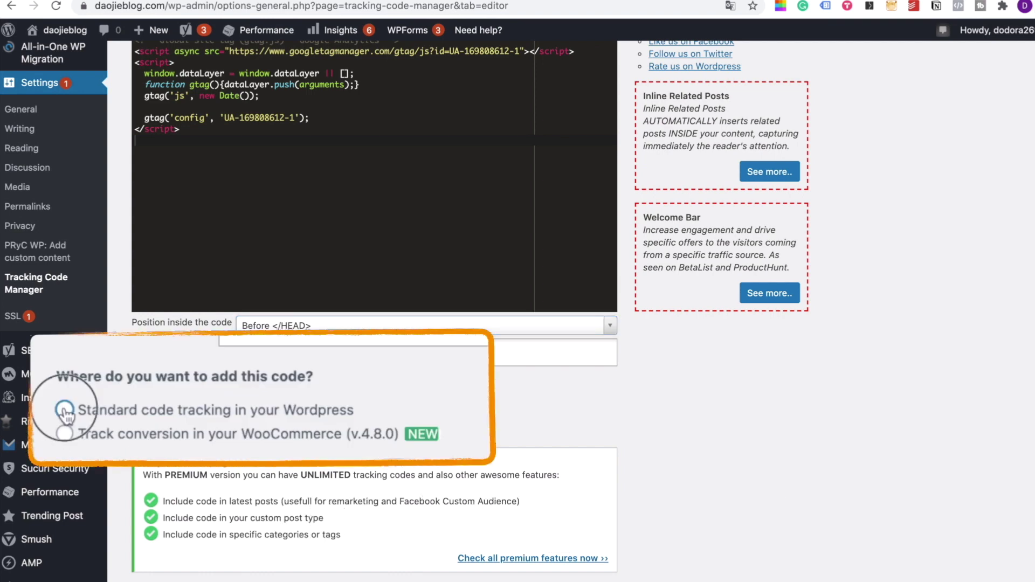
scroll(141, 372, down, 3)
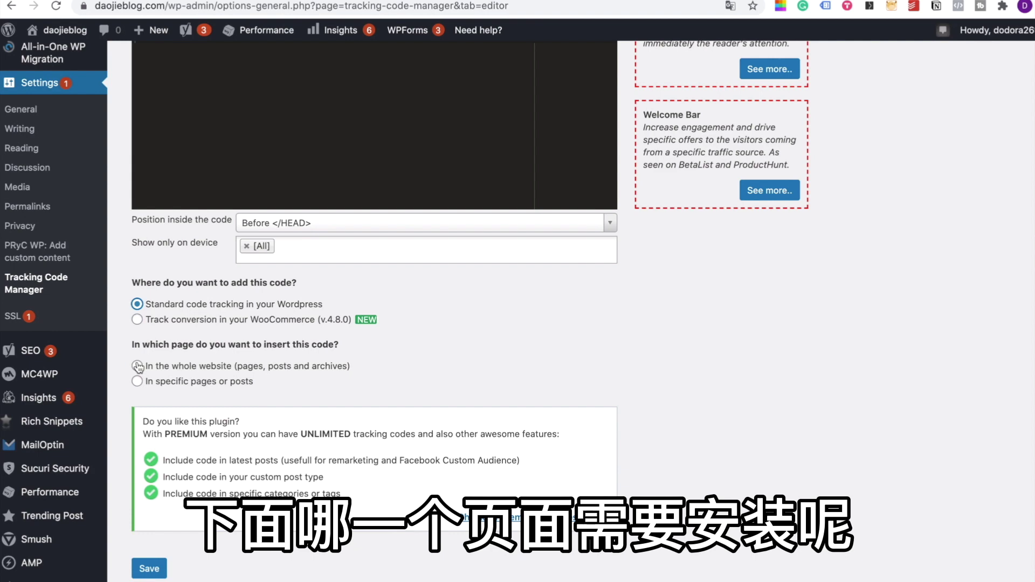
click(137, 367)
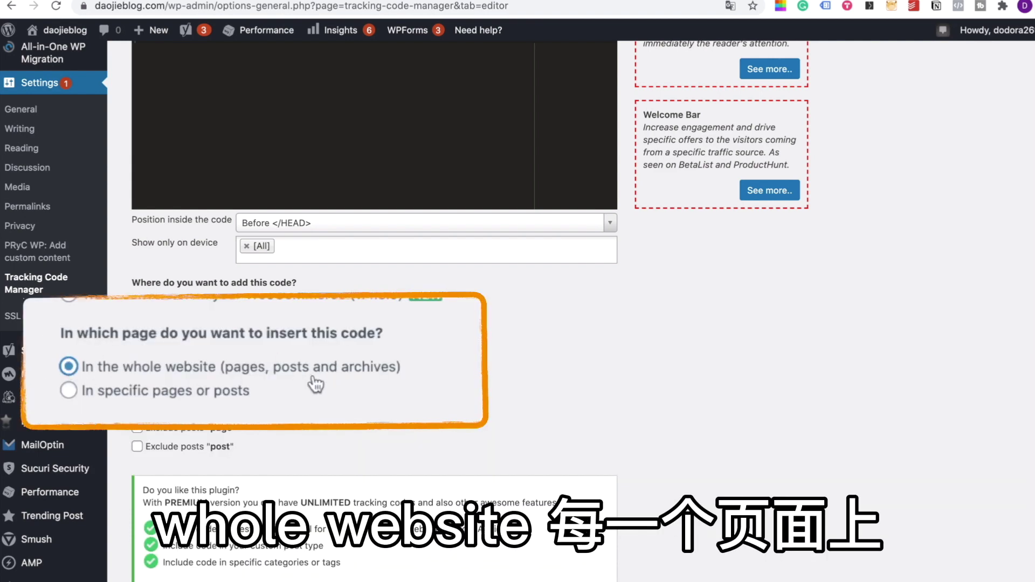
scroll(404, 388, down, 2)
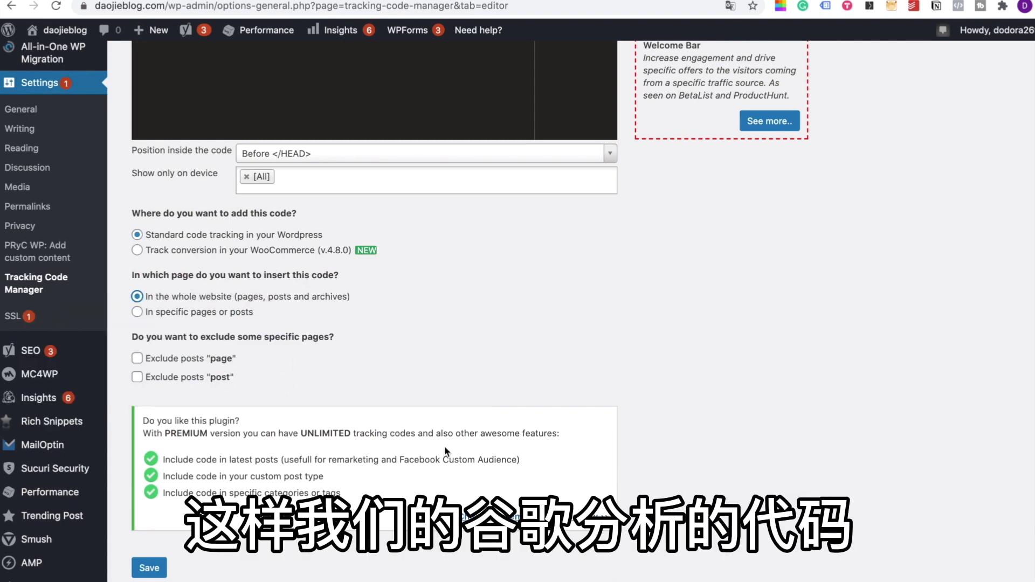
Review the new tracking code's settings, save it and return to the list of tracking codes.
scroll(446, 451, up, 5)
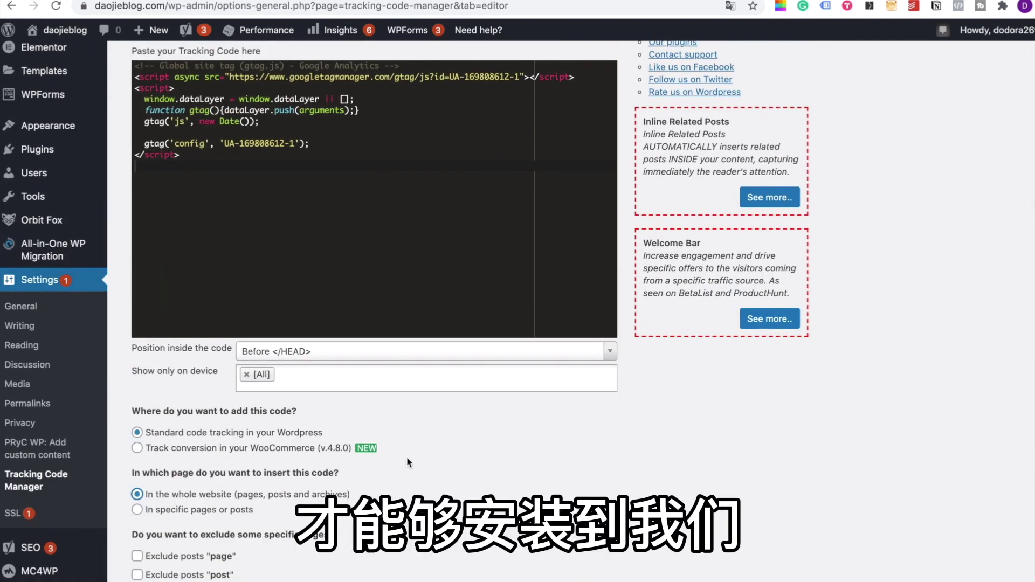
scroll(406, 454, down, 5)
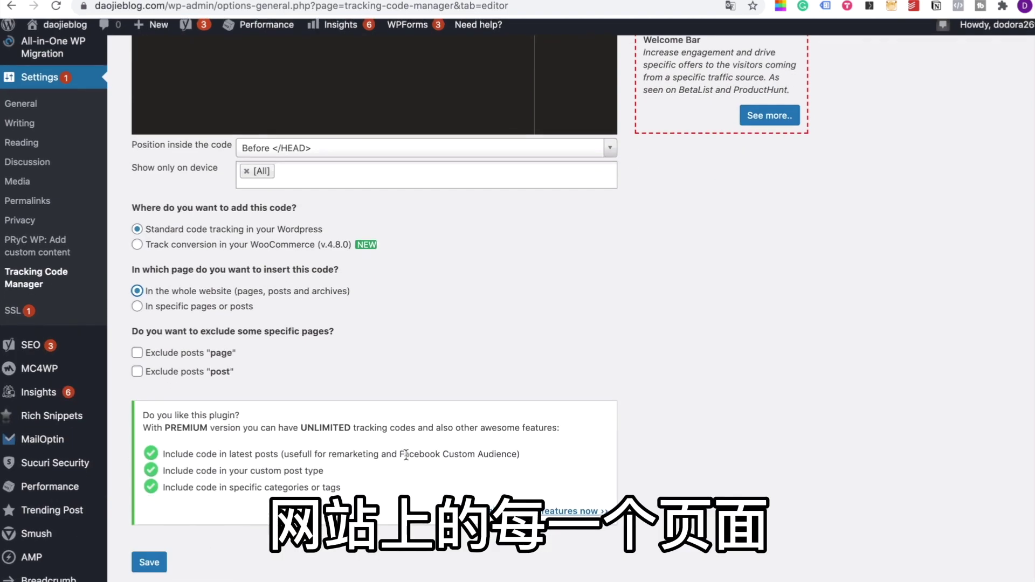
click(150, 569)
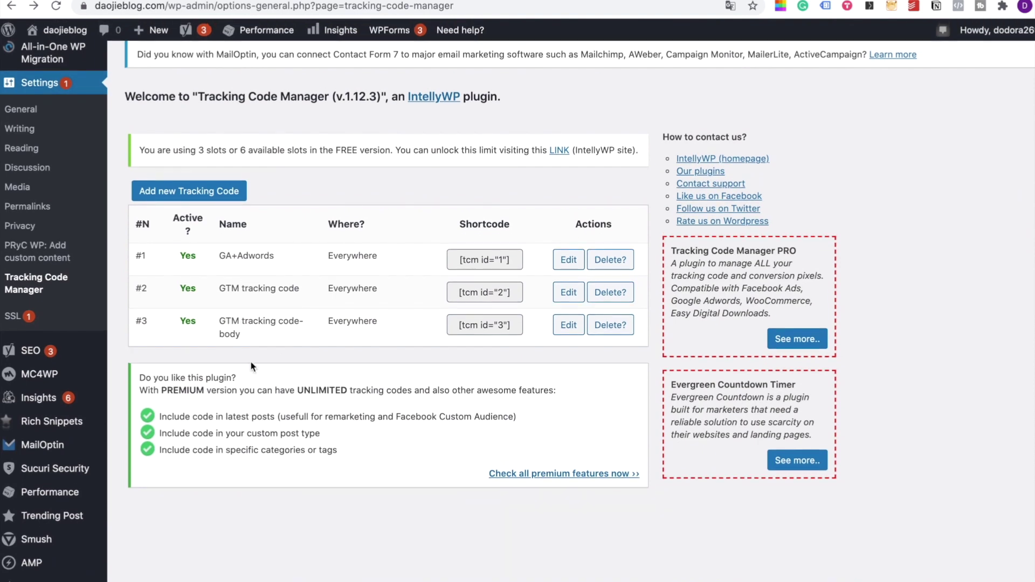
scroll(558, 350, up, 2)
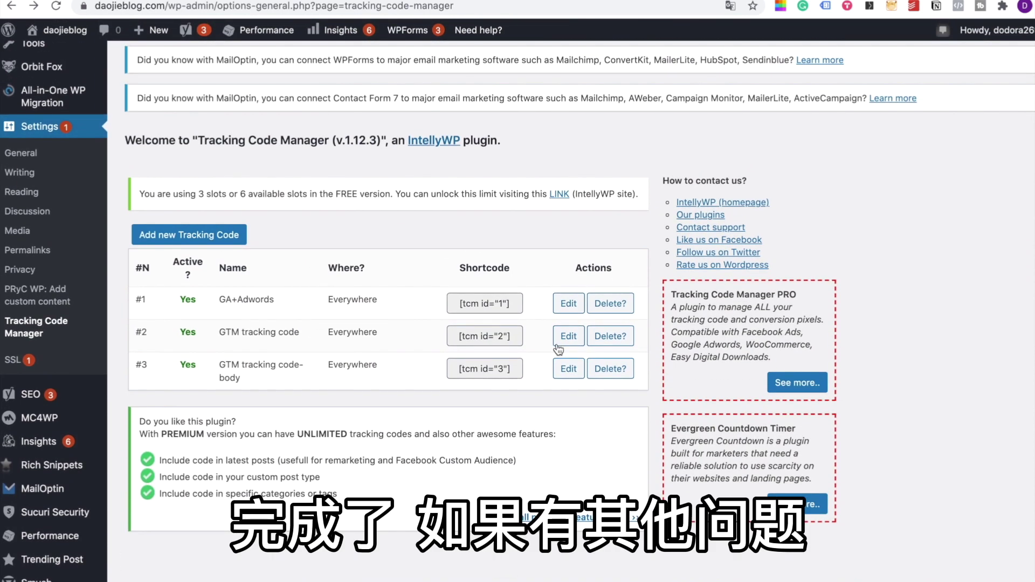
Open the GA+Adwords tracking code for editing, look over its page and open the Tag Assistant extension.
click(569, 304)
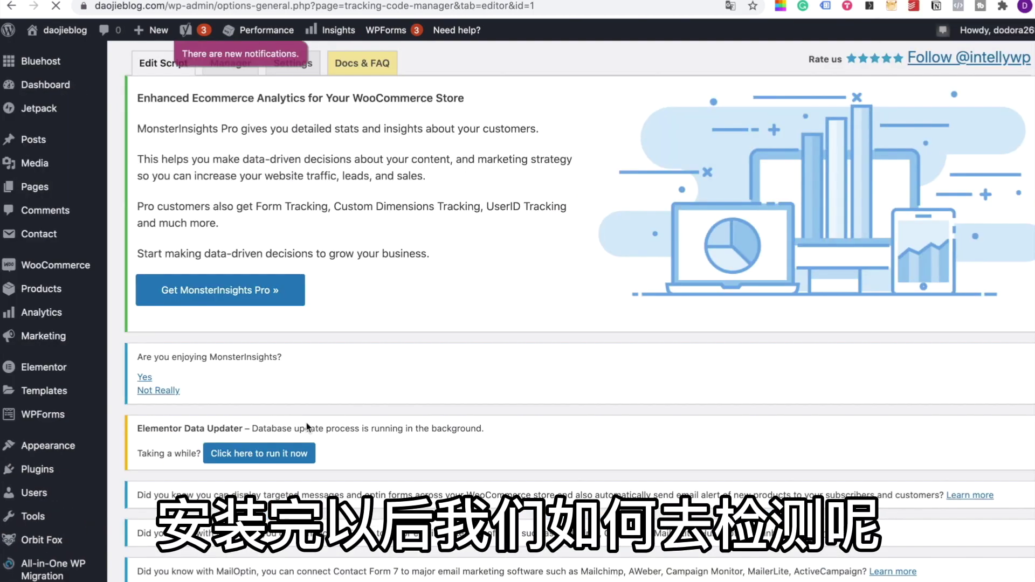
scroll(307, 427, down, 10)
scroll(308, 428, up, 15)
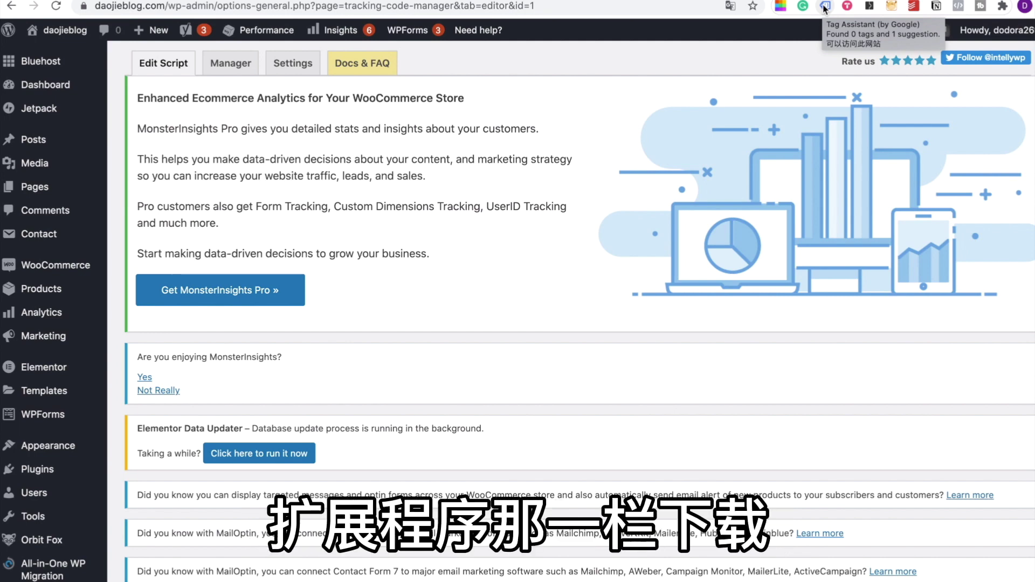
click(825, 8)
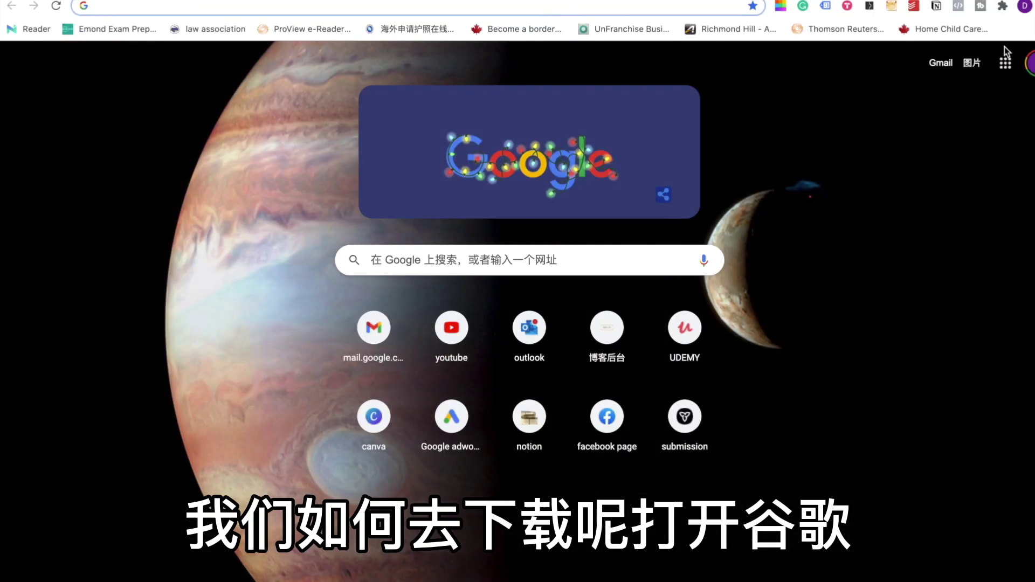
Open the extensions page from Chrome's settings and go on to the extensions section of the Chrome Web Store.
click(1001, 8)
click(853, 286)
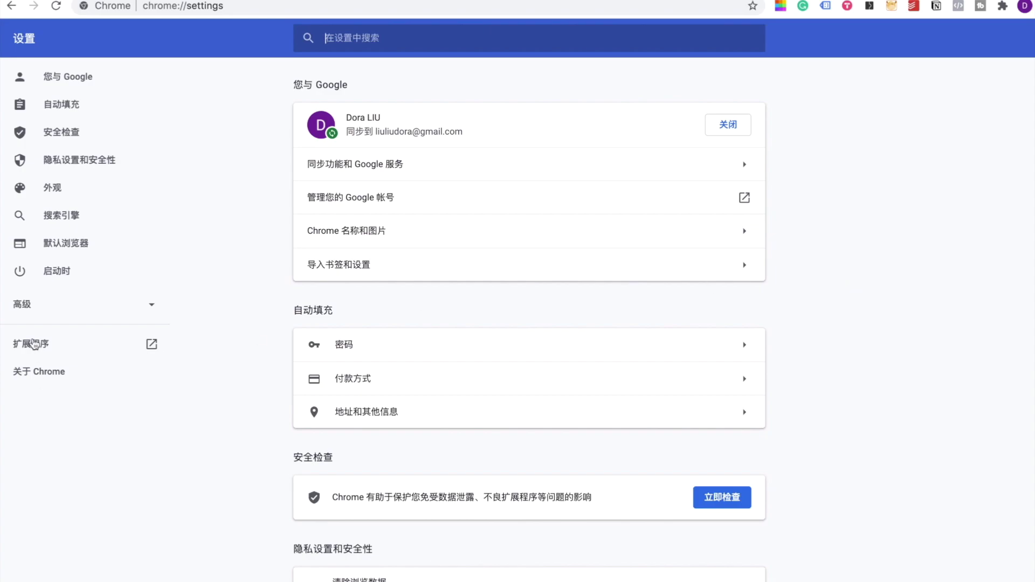
click(33, 344)
click(16, 43)
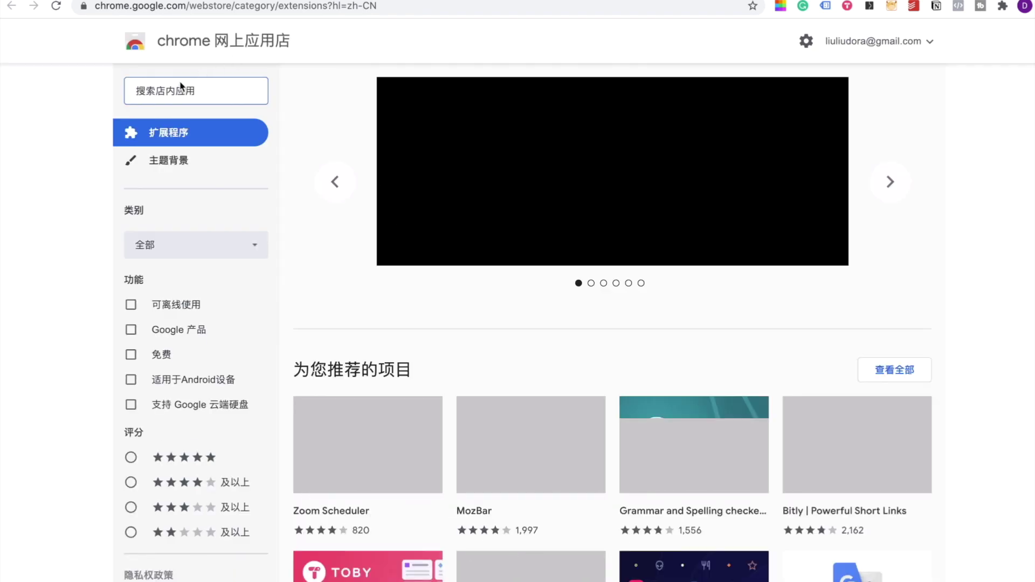
Search the Chrome Web Store for "tag asistant".
click(168, 91)
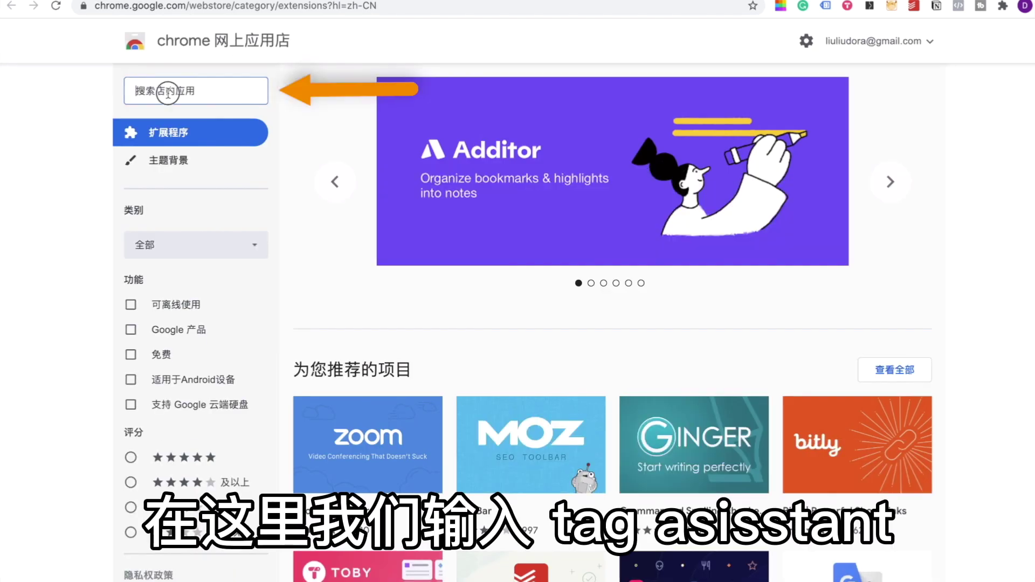
text(tag a)
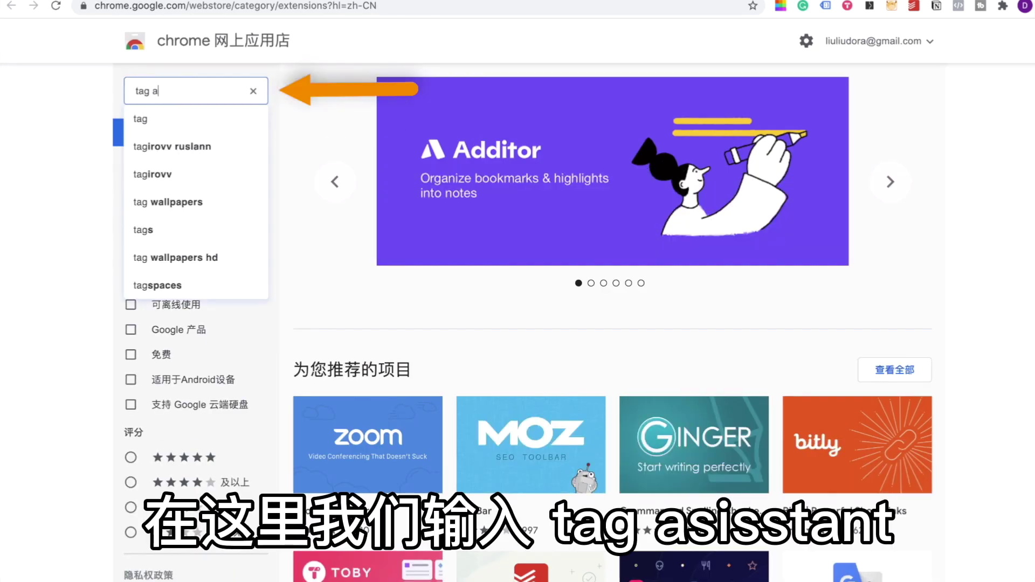
text(sistant)
key(Return)
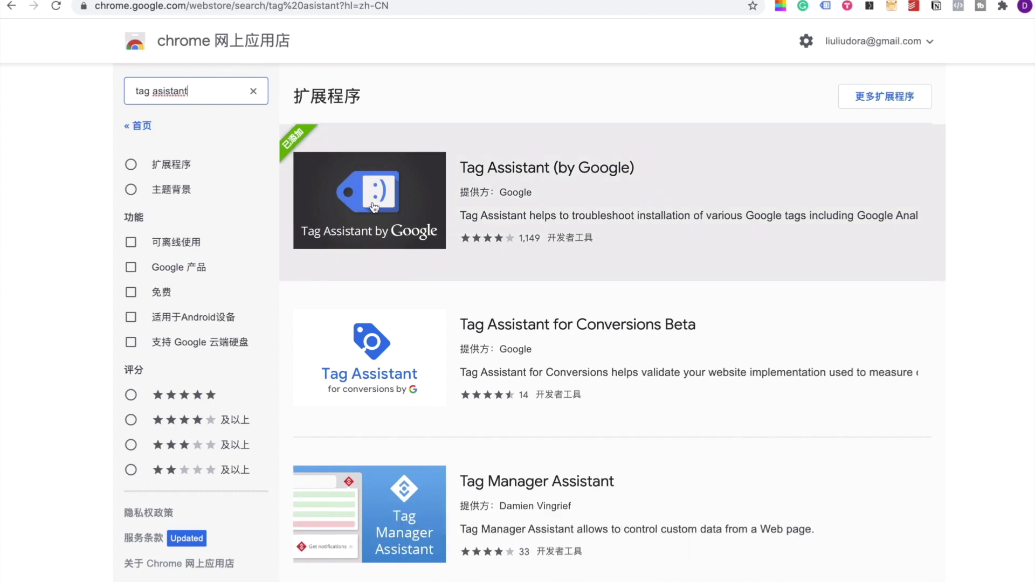
Examine Tag Assistant's tag analysis of the daojieblog.com home page, including the Global site tag and Google Analytics entries.
click(718, 77)
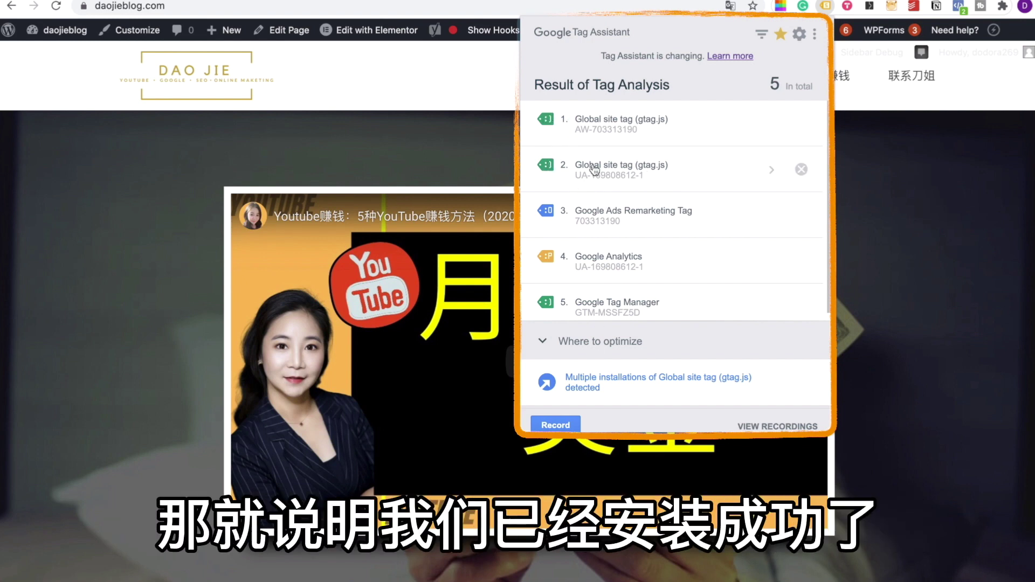
scroll(609, 205, down, 1)
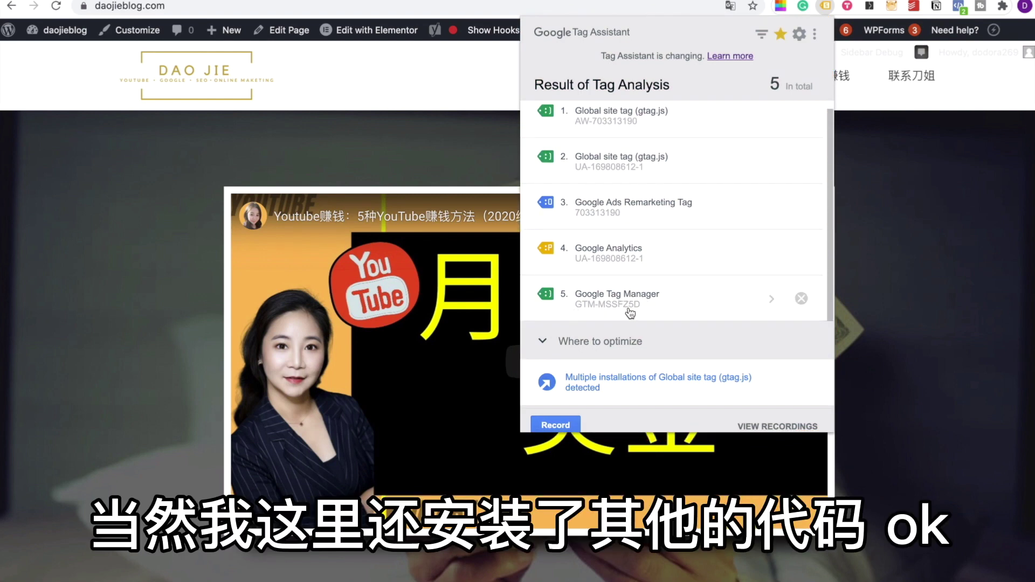
scroll(633, 245, up, 1)
click(897, 110)
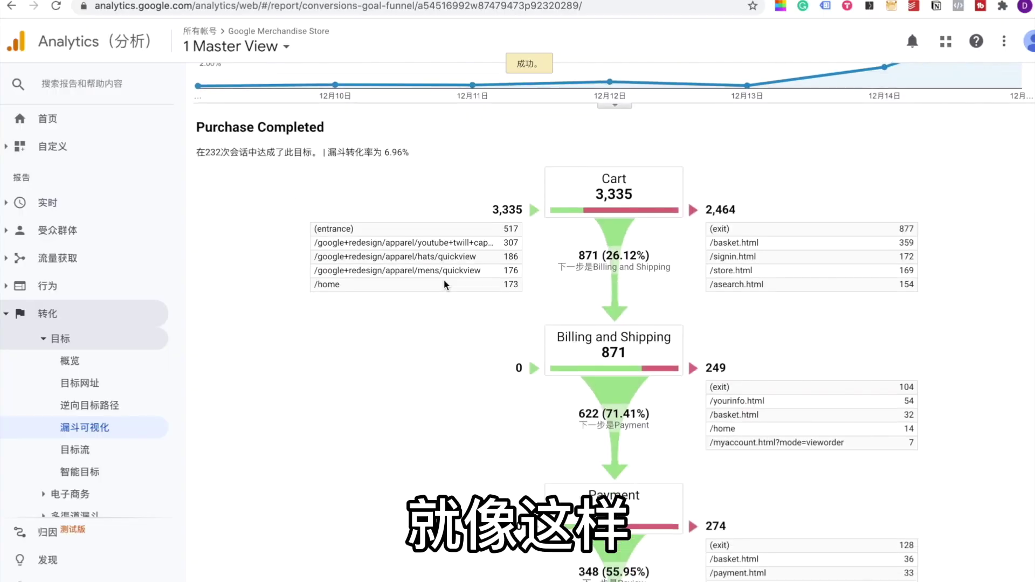
Examine the Purchase Completed goal's funnel visualization in the Google Merchandise Store's 1 Master View.
scroll(511, 221, down, 3)
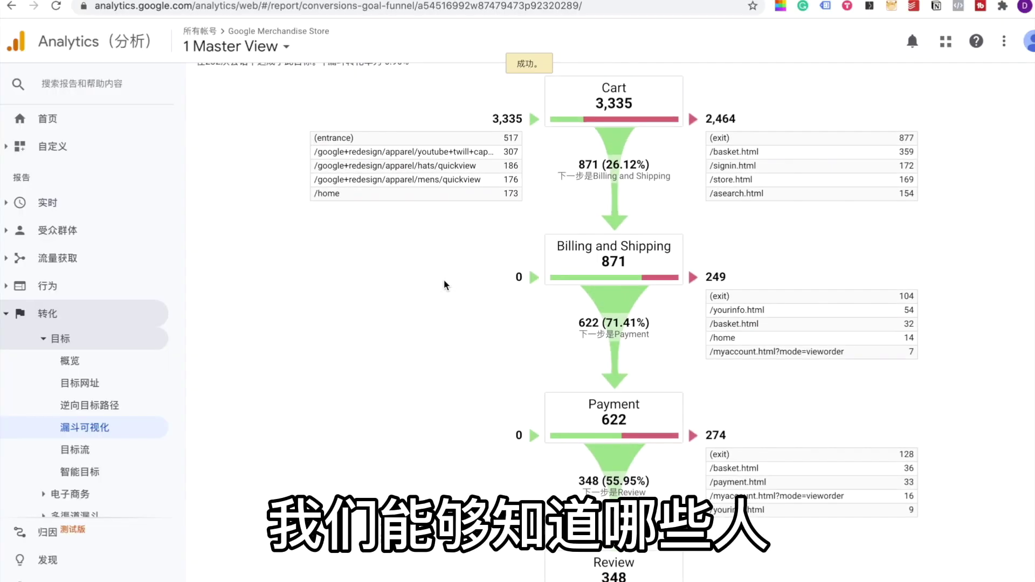